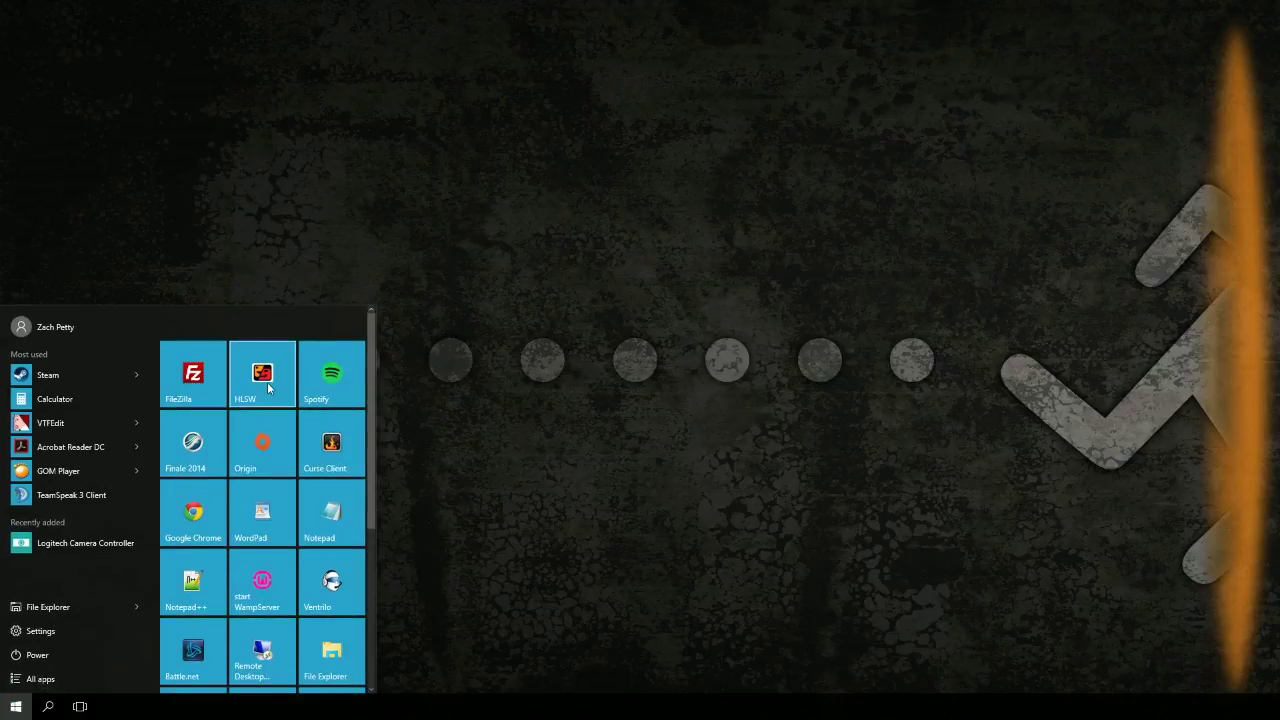
- Launch HLSW, clear the saved Id/Email from the login form, and continue in offline mode
right_click(267, 382)
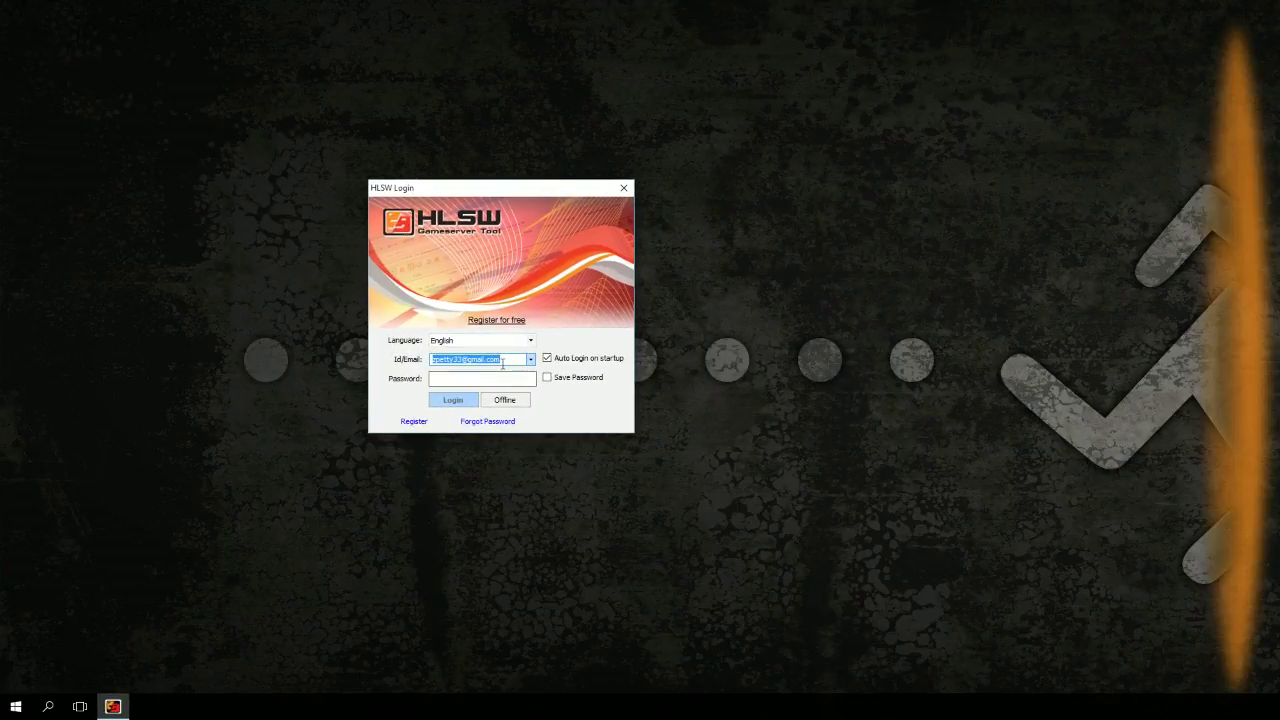
left_click(503, 362)
left_click_drag(481, 359, 432, 359)
key("BackSpace")
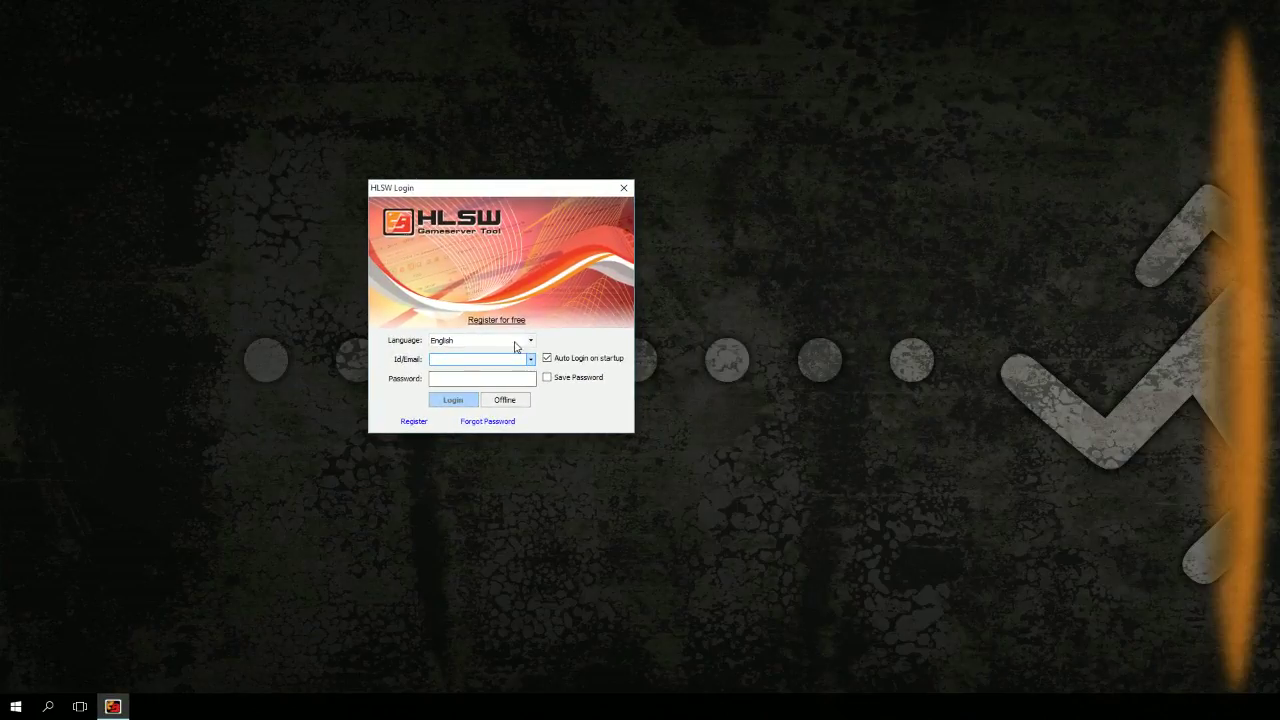
left_click(501, 403)
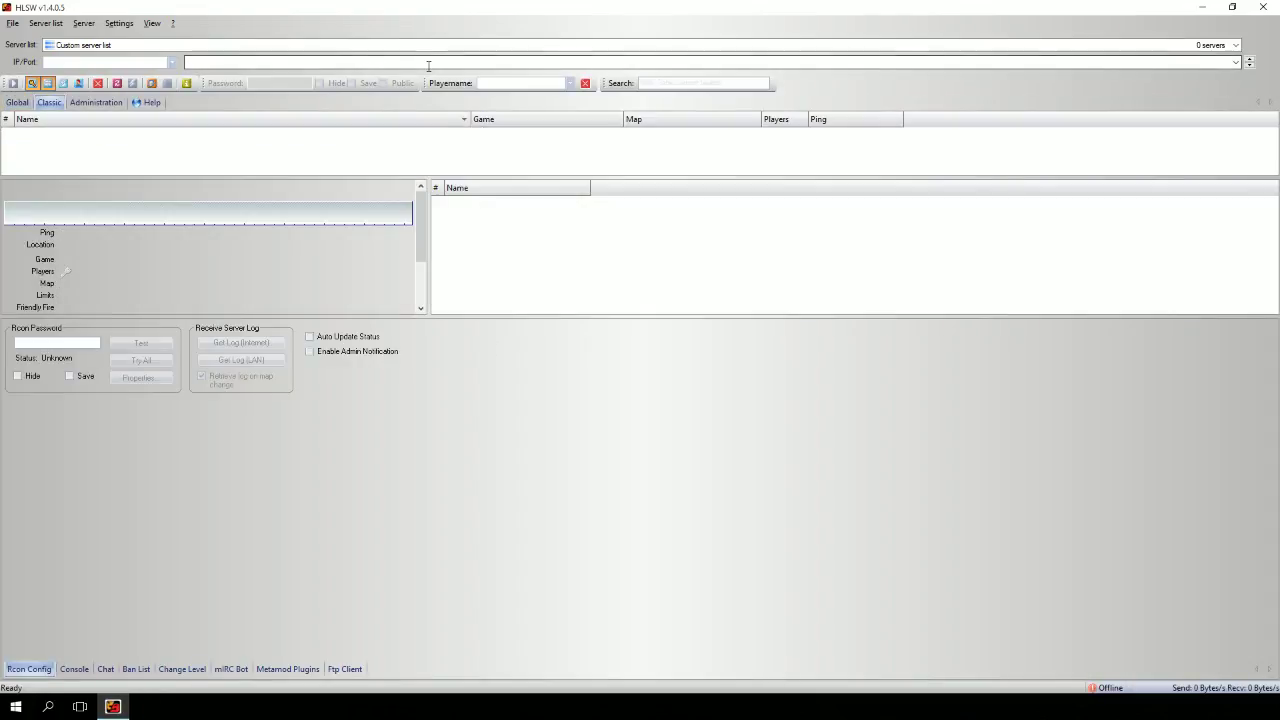
left_click_drag(425, 200, 413, 195)
left_click(47, 83)
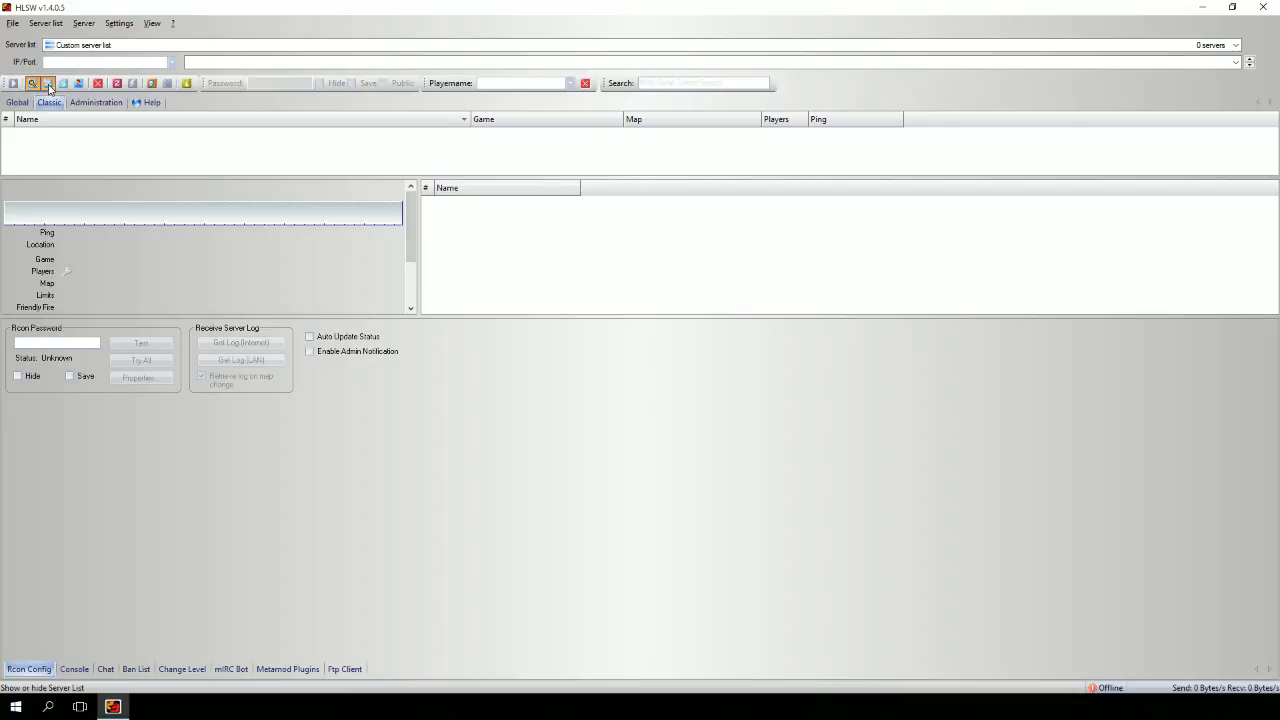
left_click(48, 84)
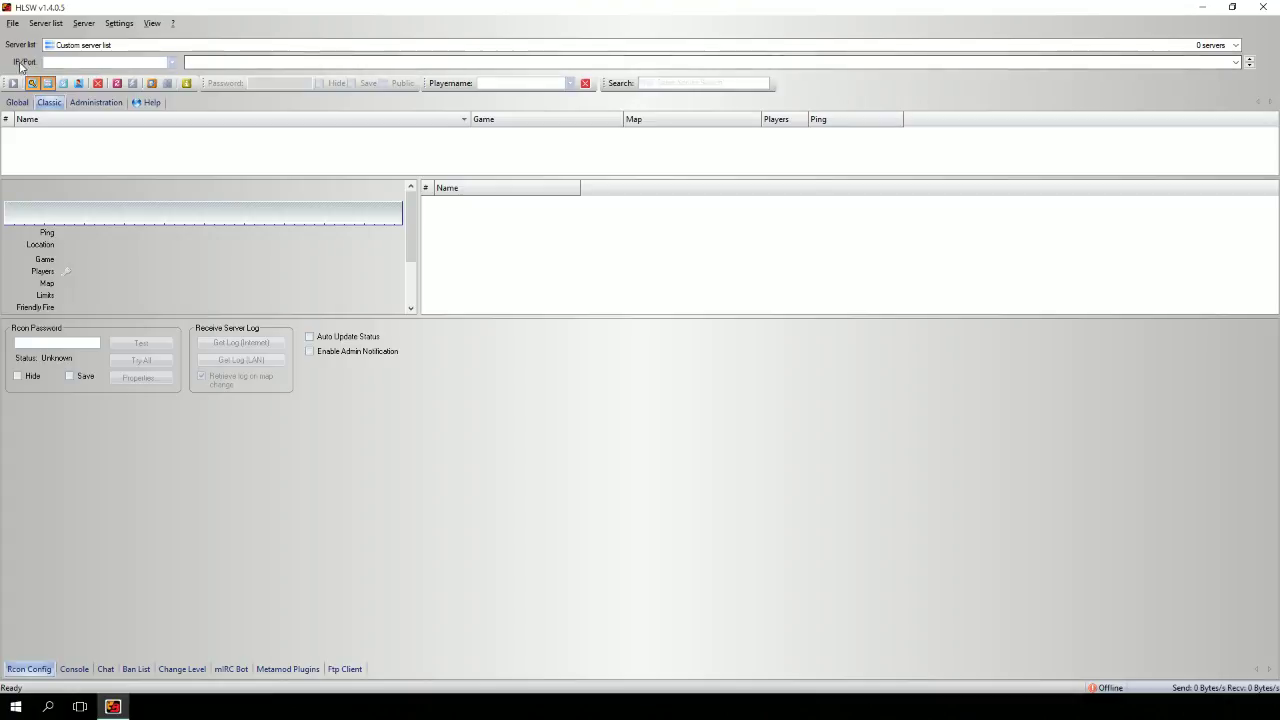
- Choose Half-Life 2 as the game type for the server address
left_click(172, 62)
scroll(168, 97, "down", 1)
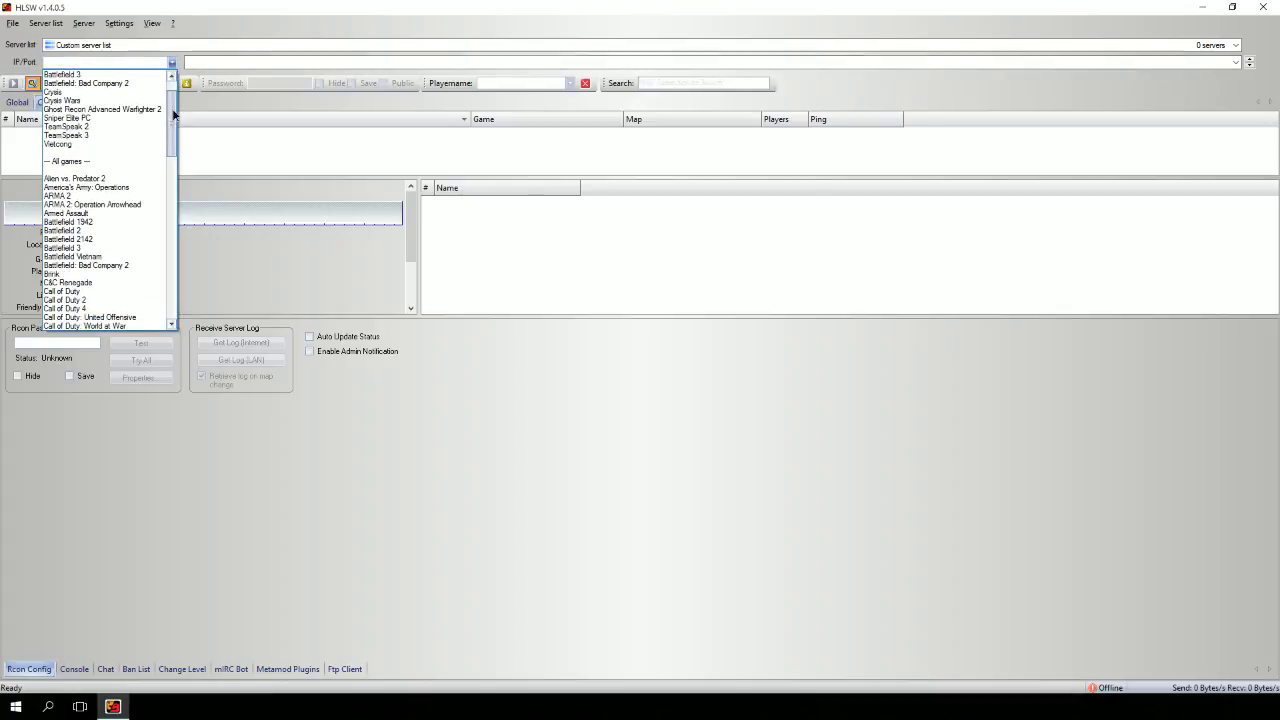
scroll(168, 97, "up", 1)
left_click_drag(167, 97, 166, 194)
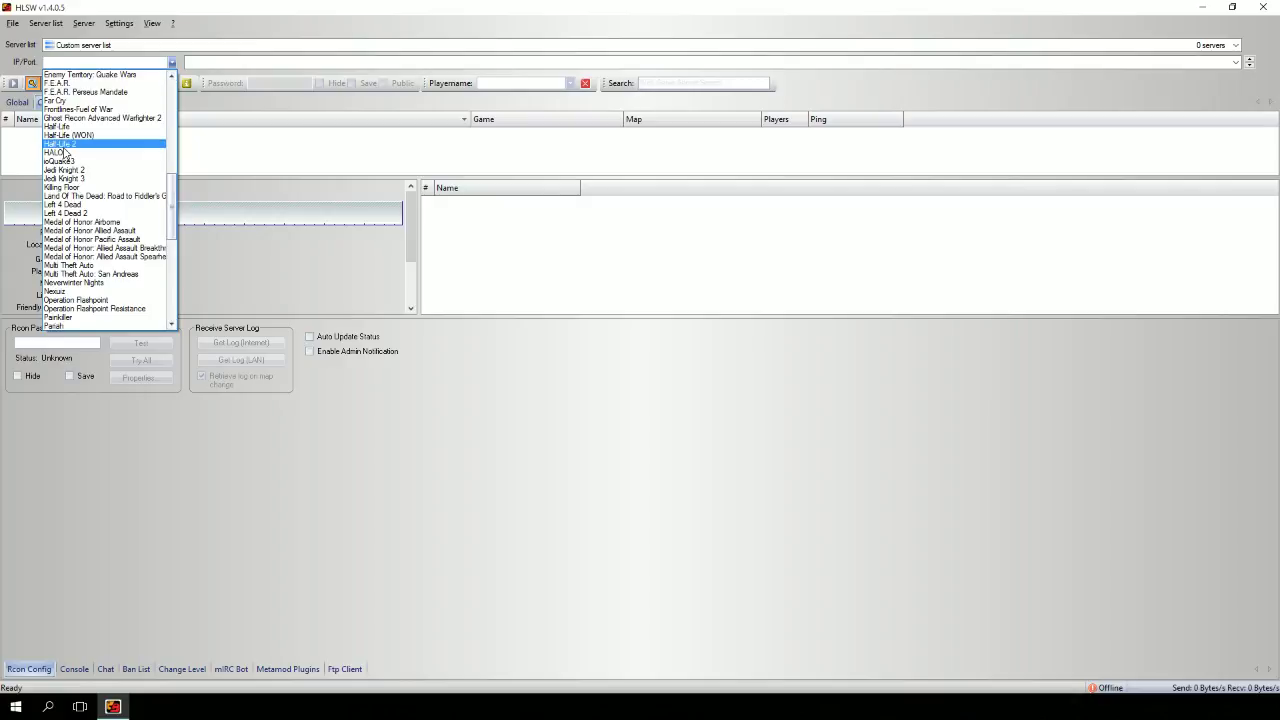
left_click(68, 146)
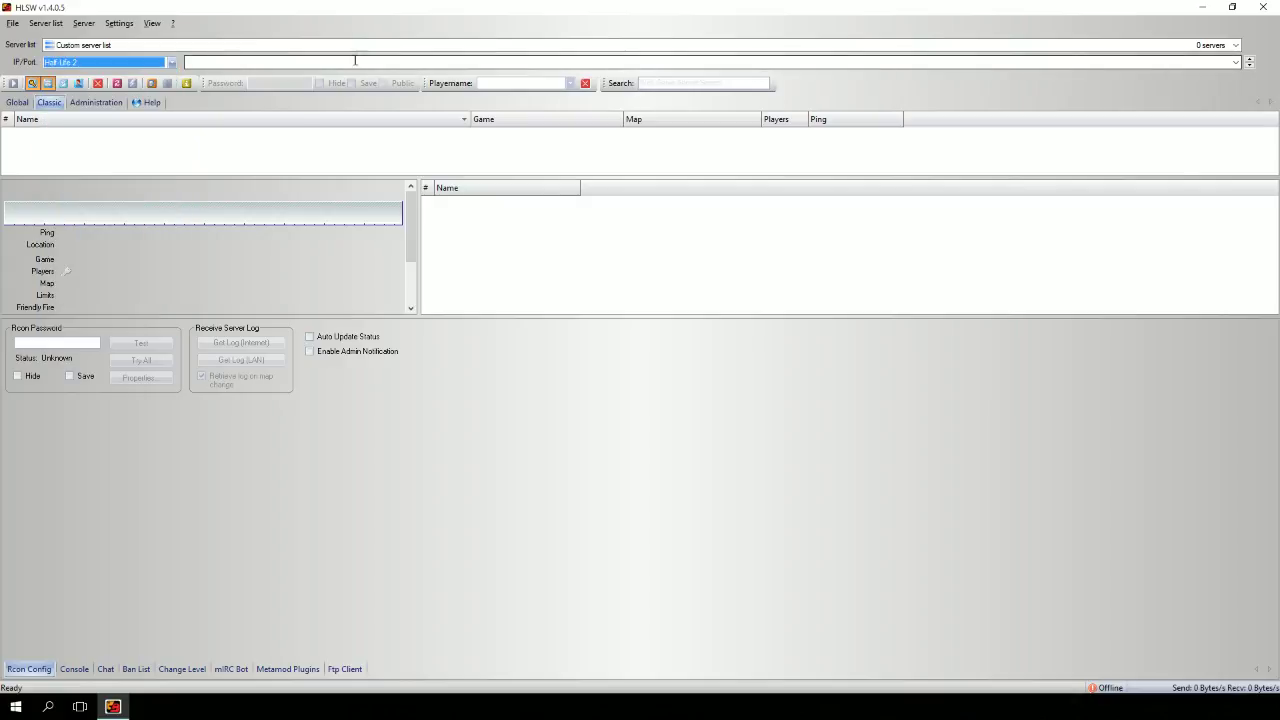
- Add the game server at IP 216.245.209.84 and port 27018 to the custom server list
left_click(204, 62)
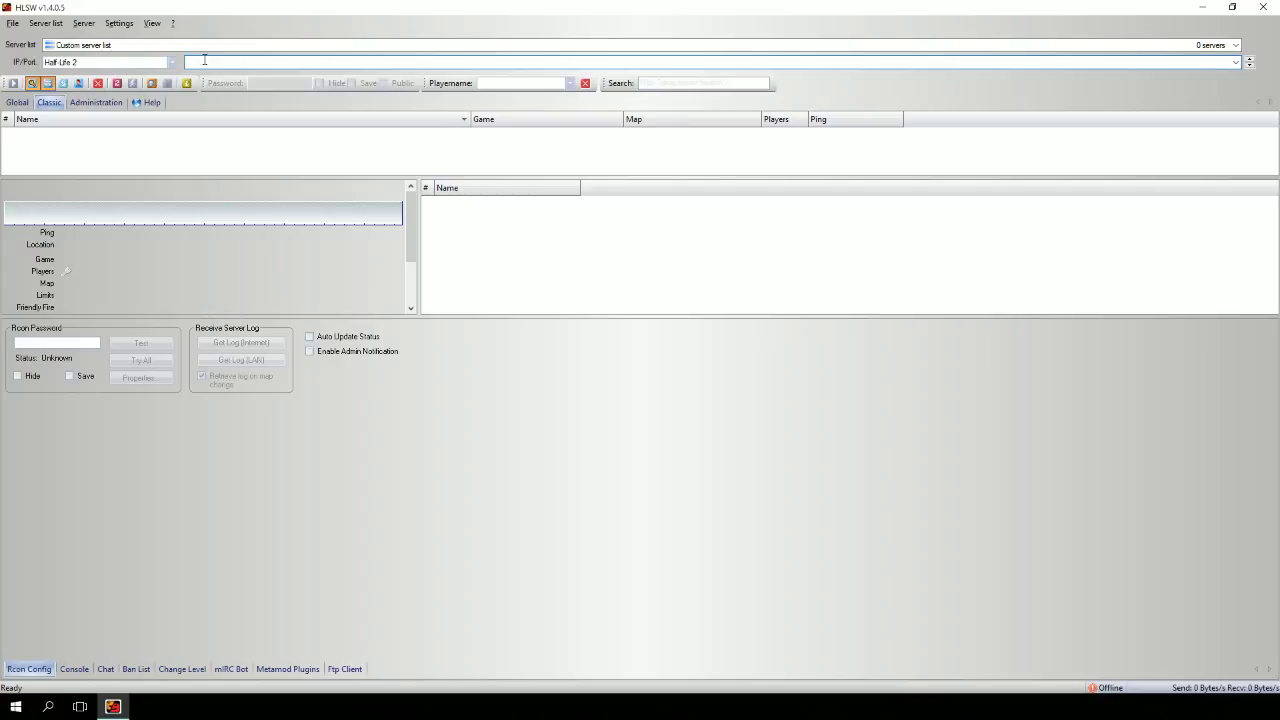
type("216")
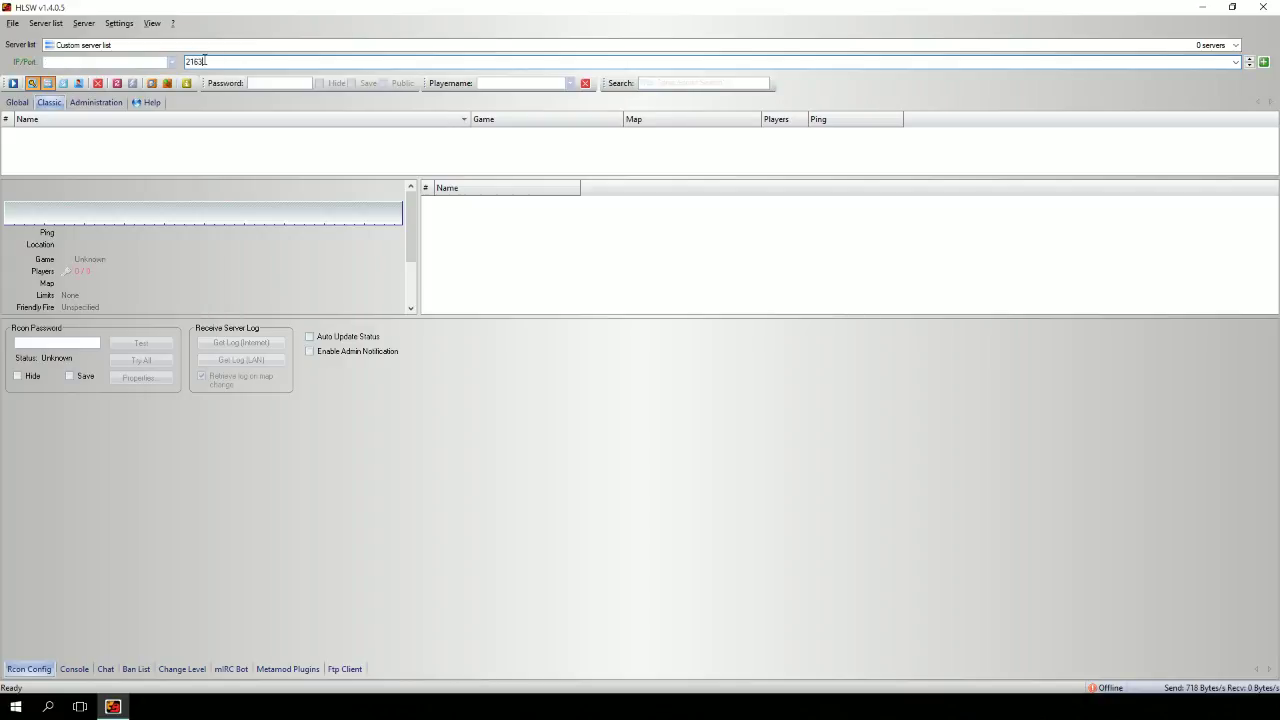
type(".245.209.84")
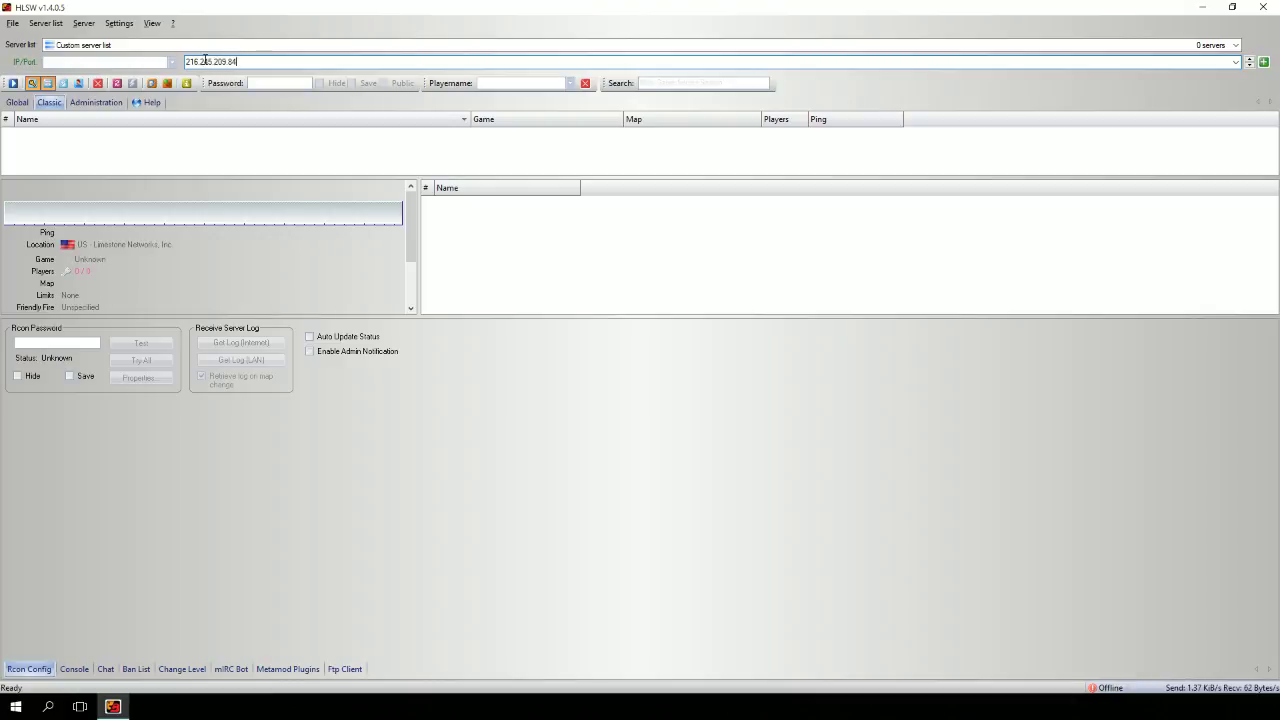
type(".")
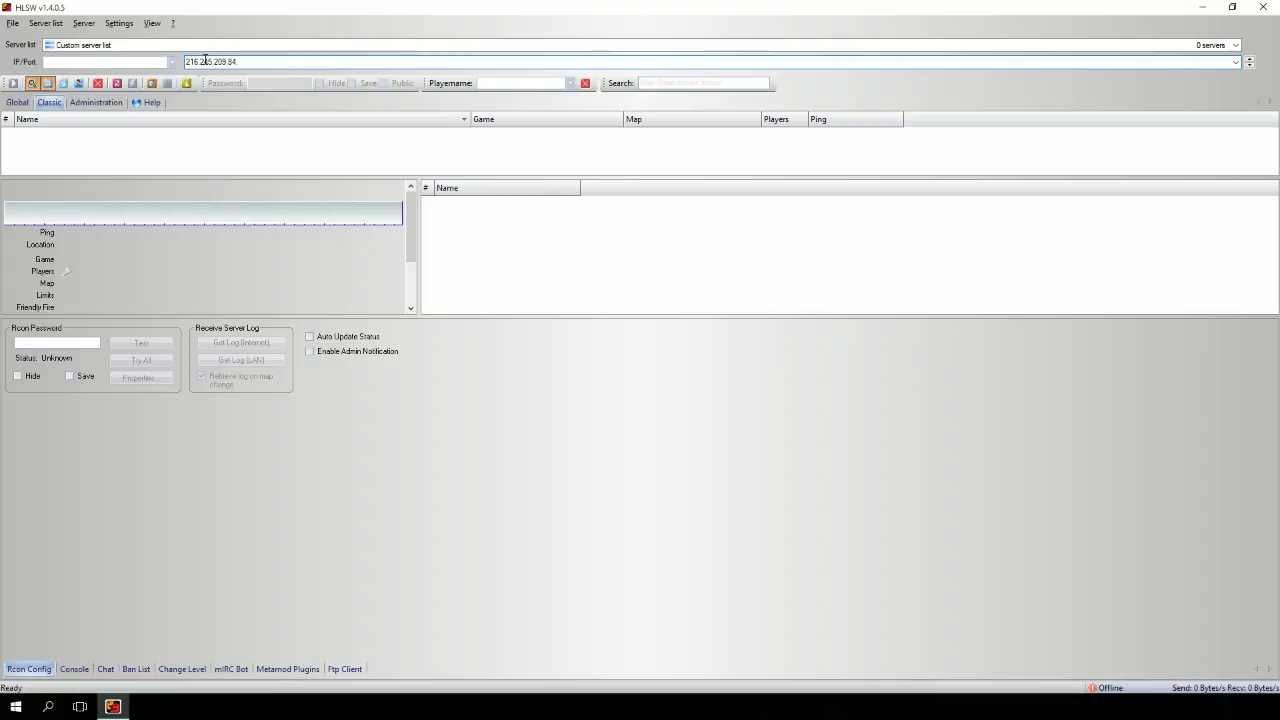
type("27018 g4p.org | Stranded | Dallas 1")
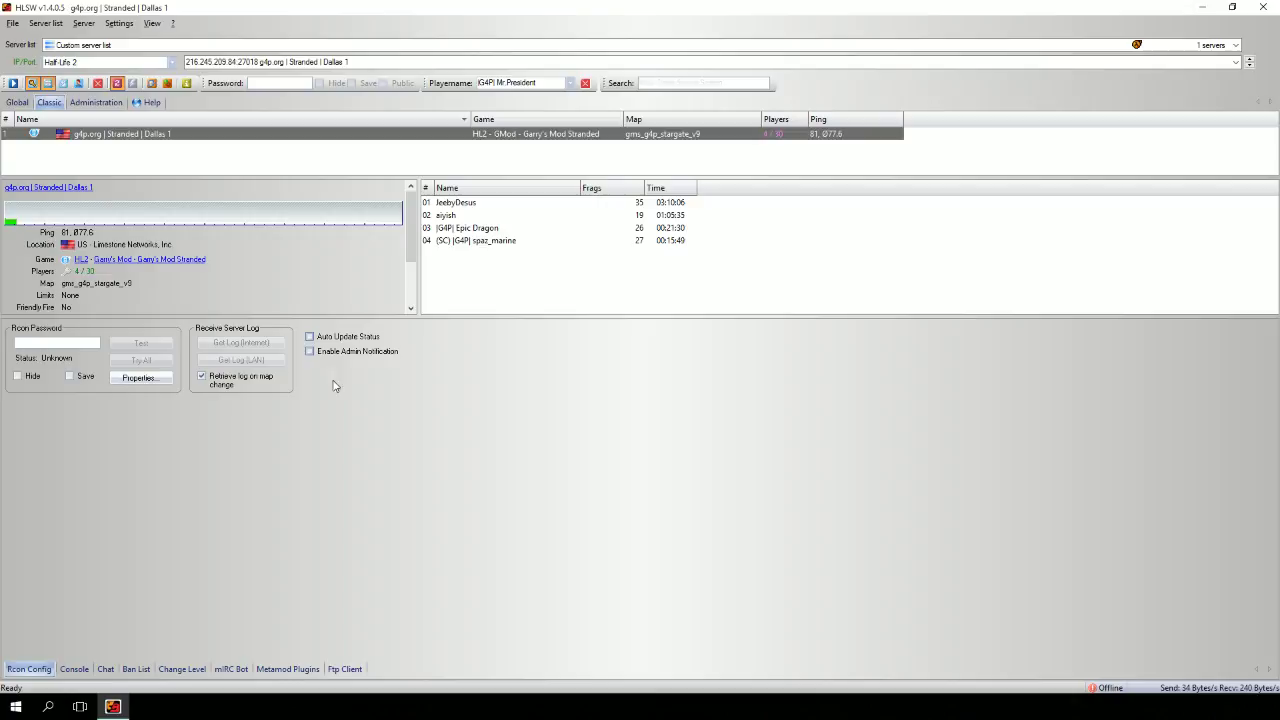
- Select the first player in the server's player list and look through the chat and ban list views
left_click(452, 204)
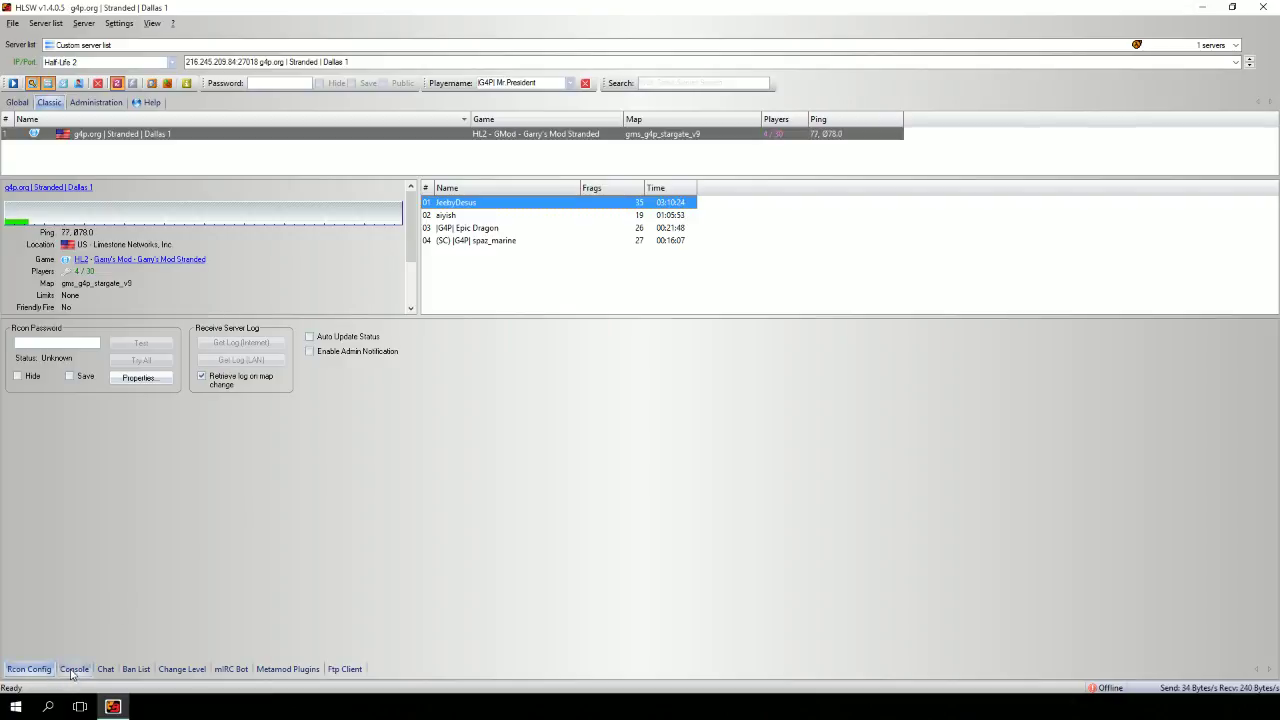
left_click(105, 669)
left_click(136, 669)
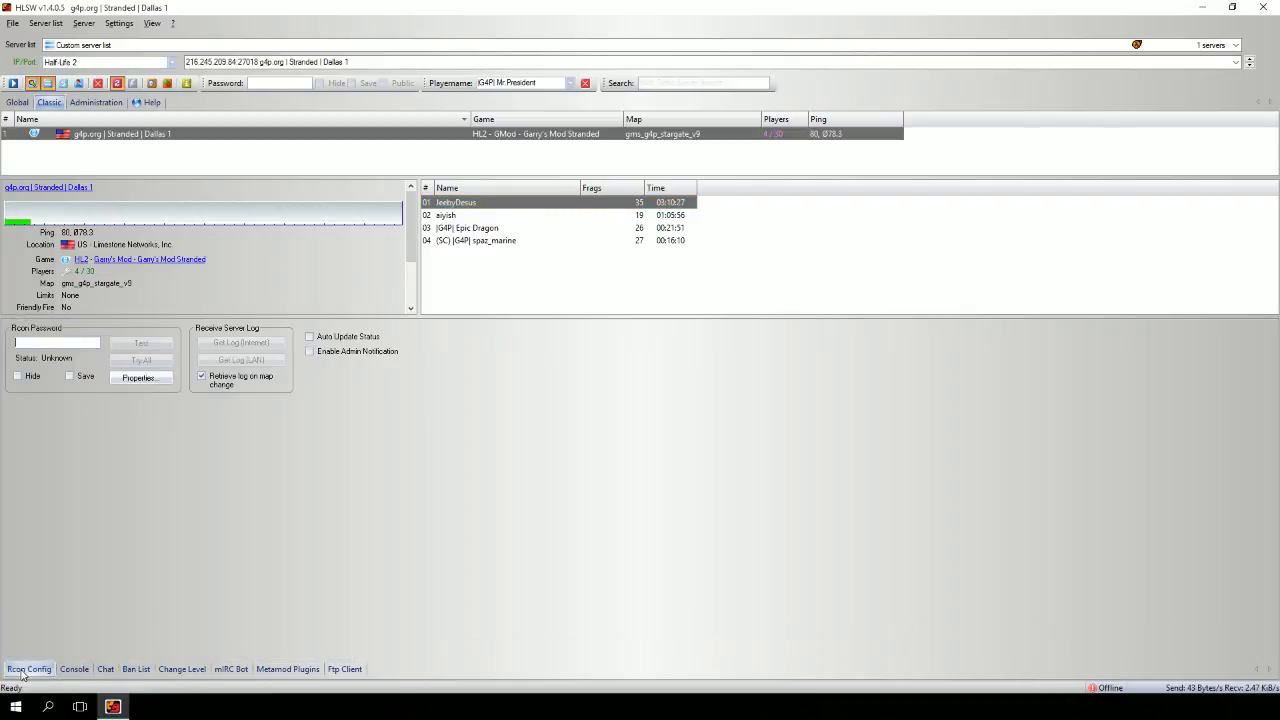
- Enter the server's Rcon password with the Hide and Save options enabled, and test it
left_click(24, 672)
left_click(24, 340)
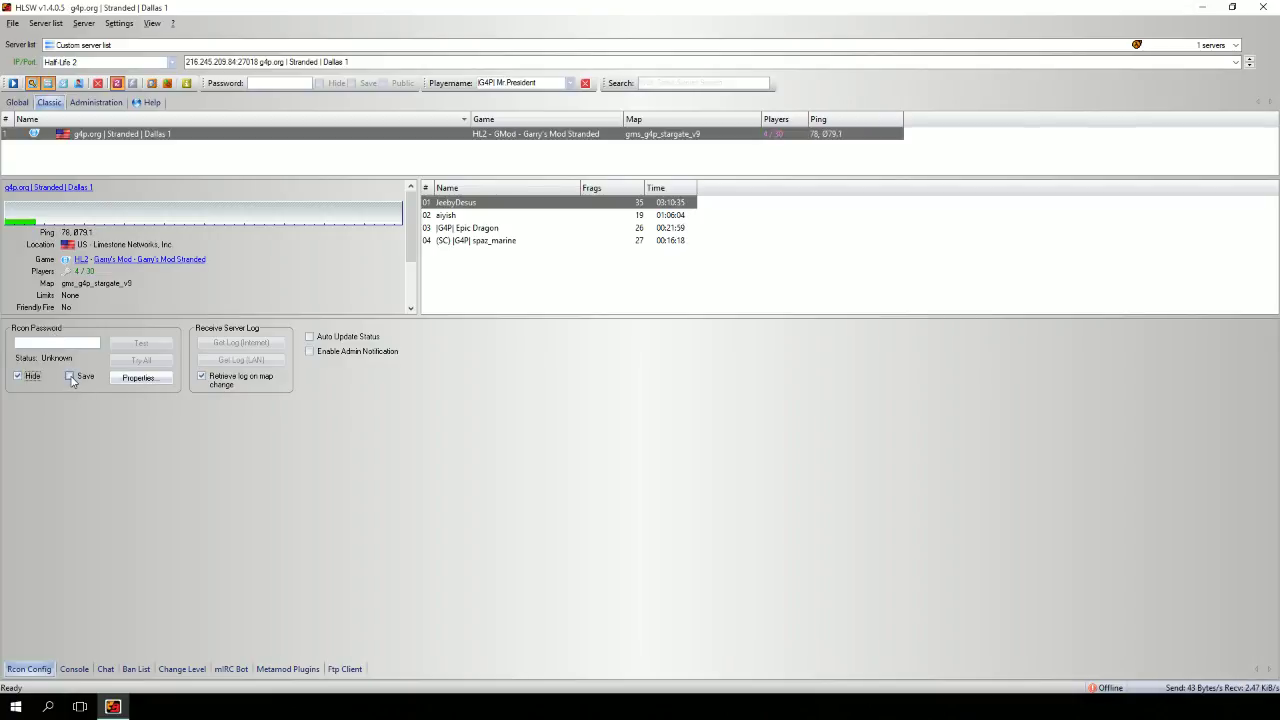
left_click(70, 377)
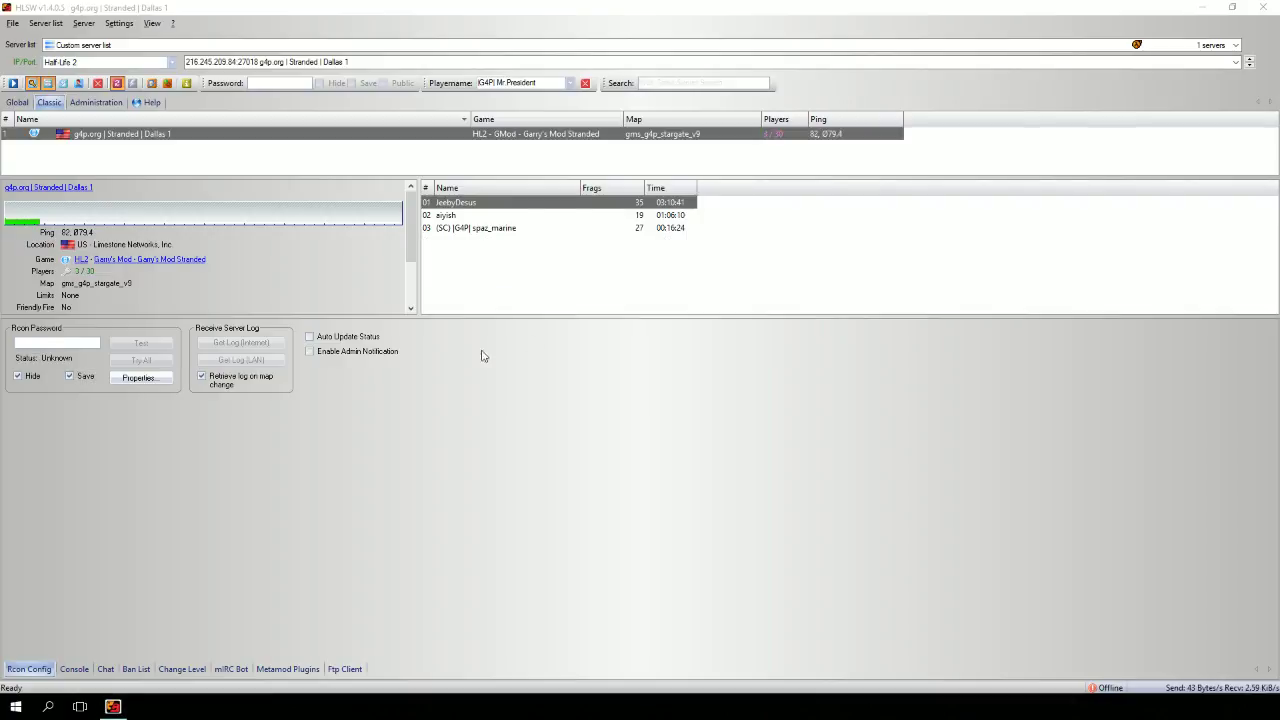
left_click(76, 344)
key("ctrl+v")
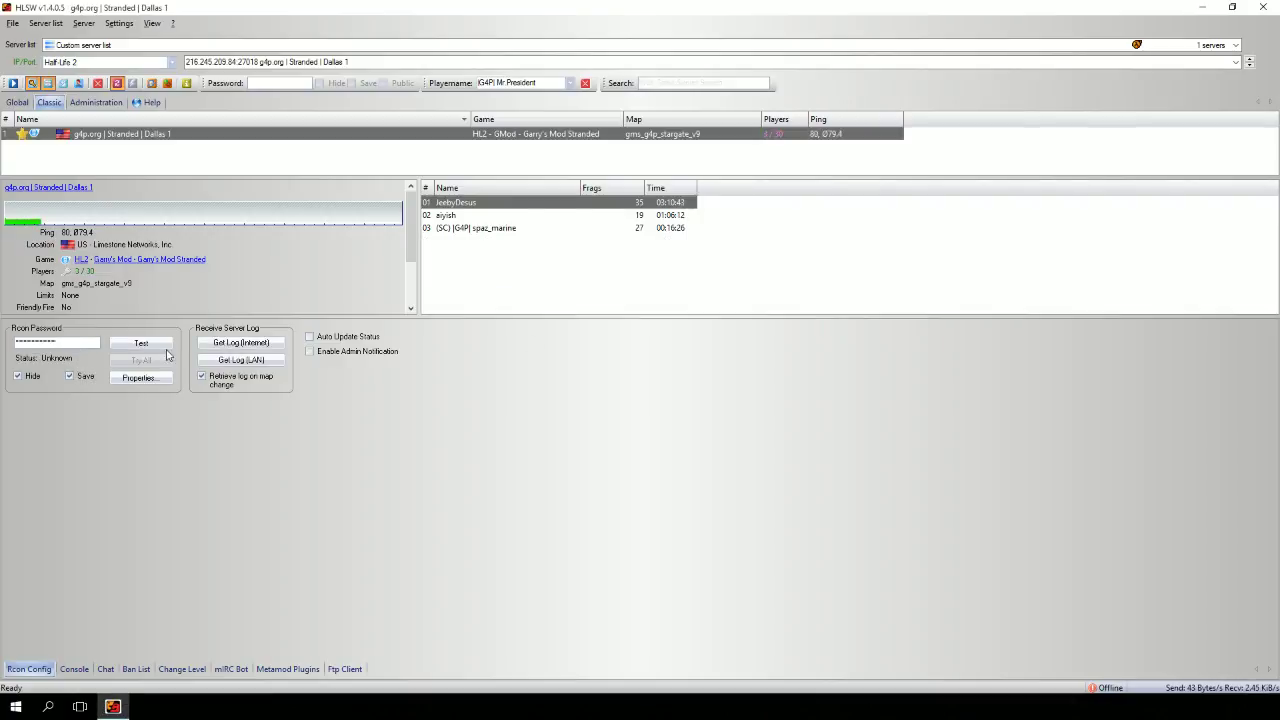
left_click(143, 345)
- Request the server log over the internet, repeat the request, and review the output in the console
left_click(256, 345)
left_click(74, 669)
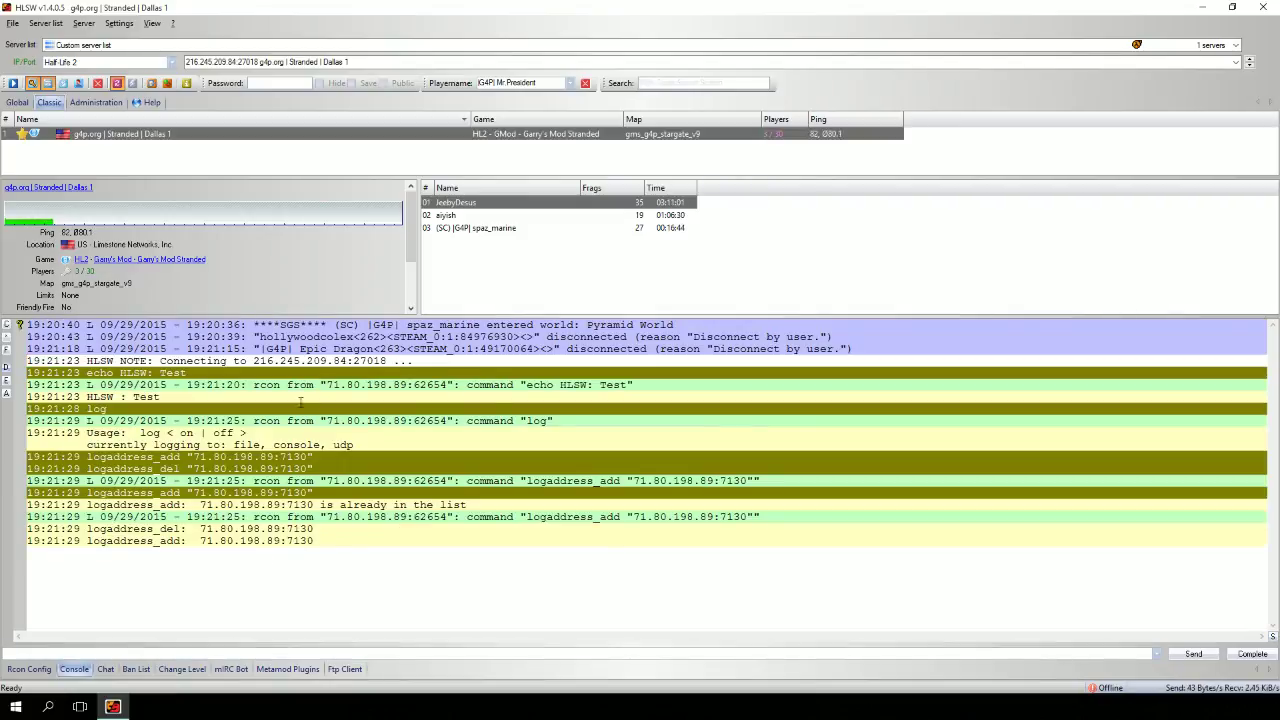
left_click(29, 669)
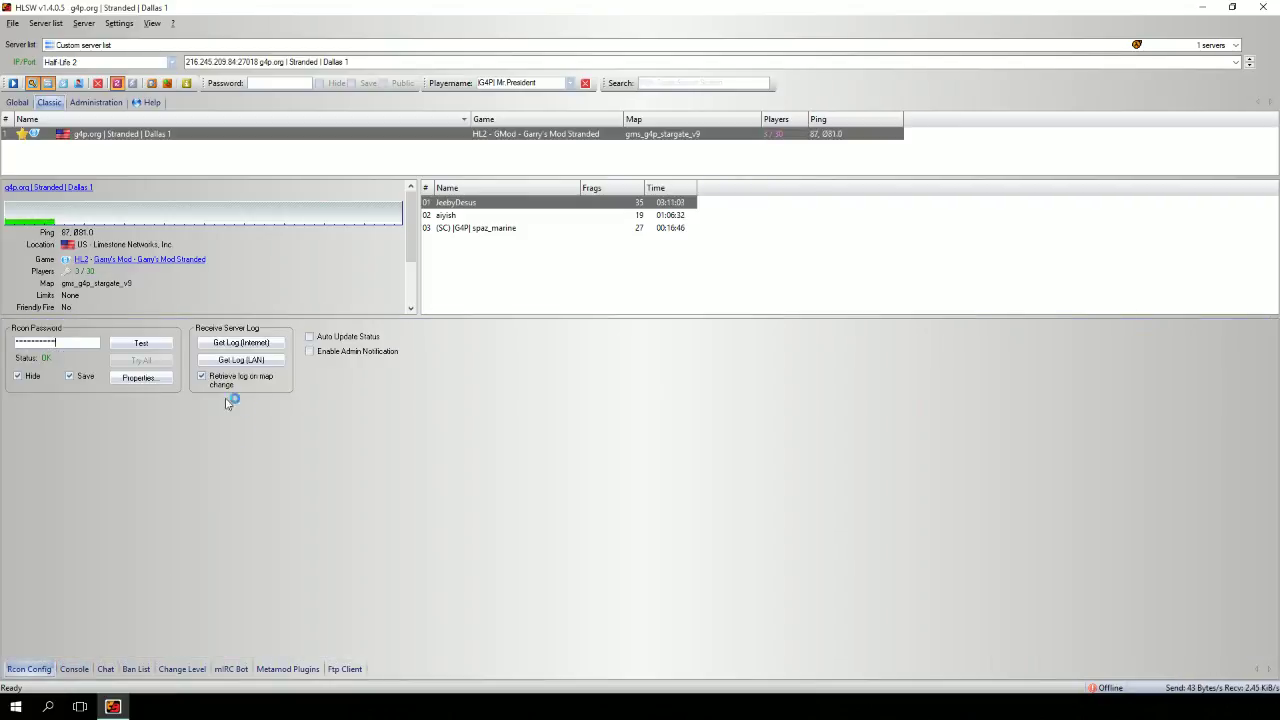
left_click(240, 342)
left_click(74, 669)
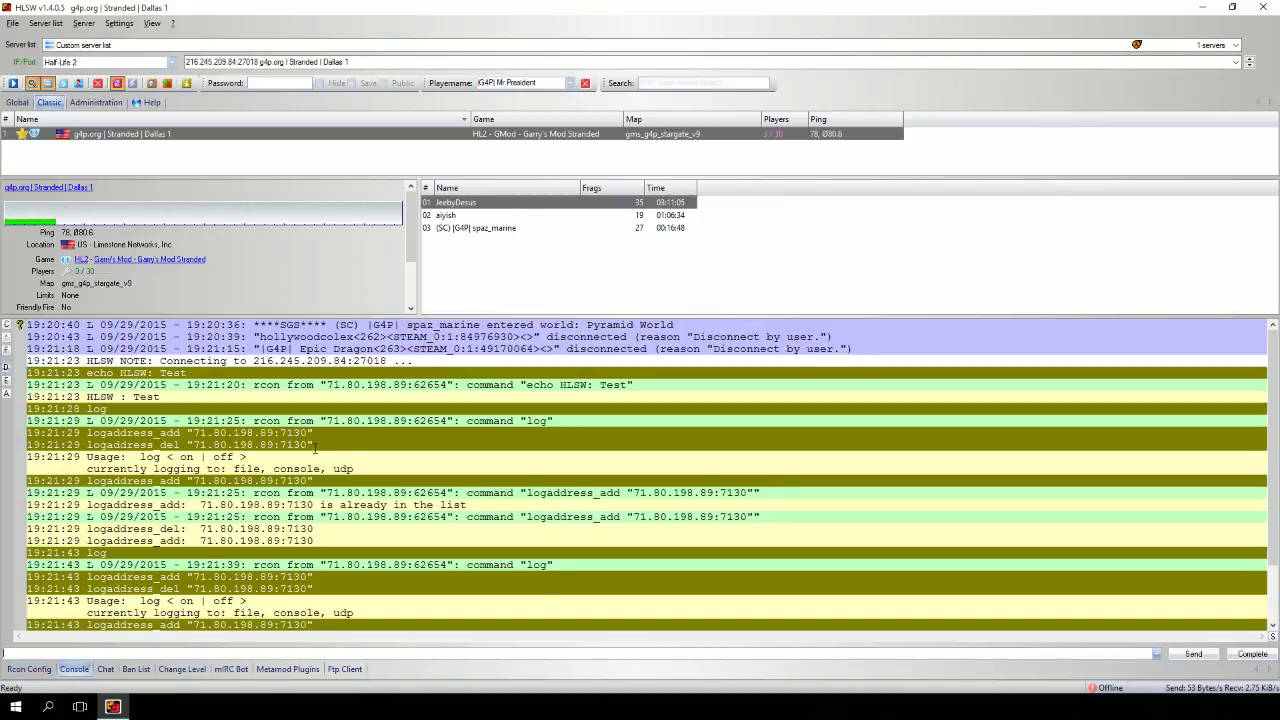
scroll(290, 518, "up", 6)
scroll(285, 520, "down", 4)
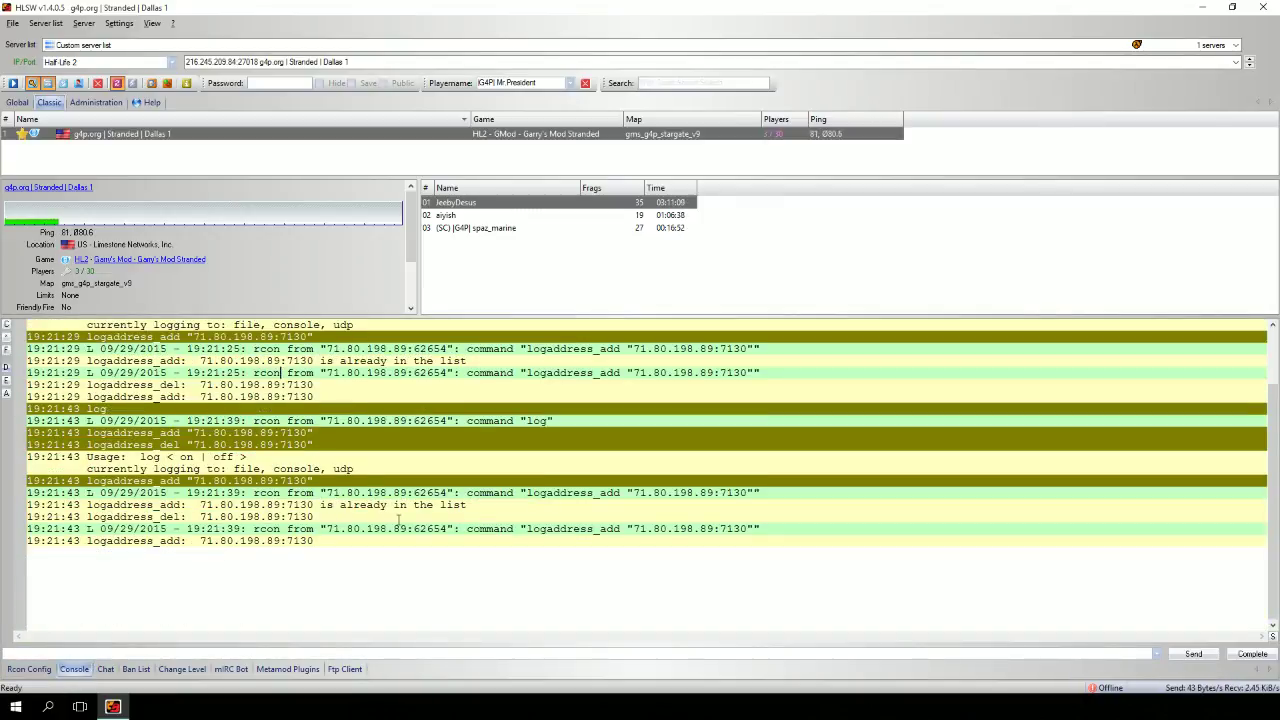
- Run the status command in the server console and examine its output
left_click(5, 653)
type("stat")
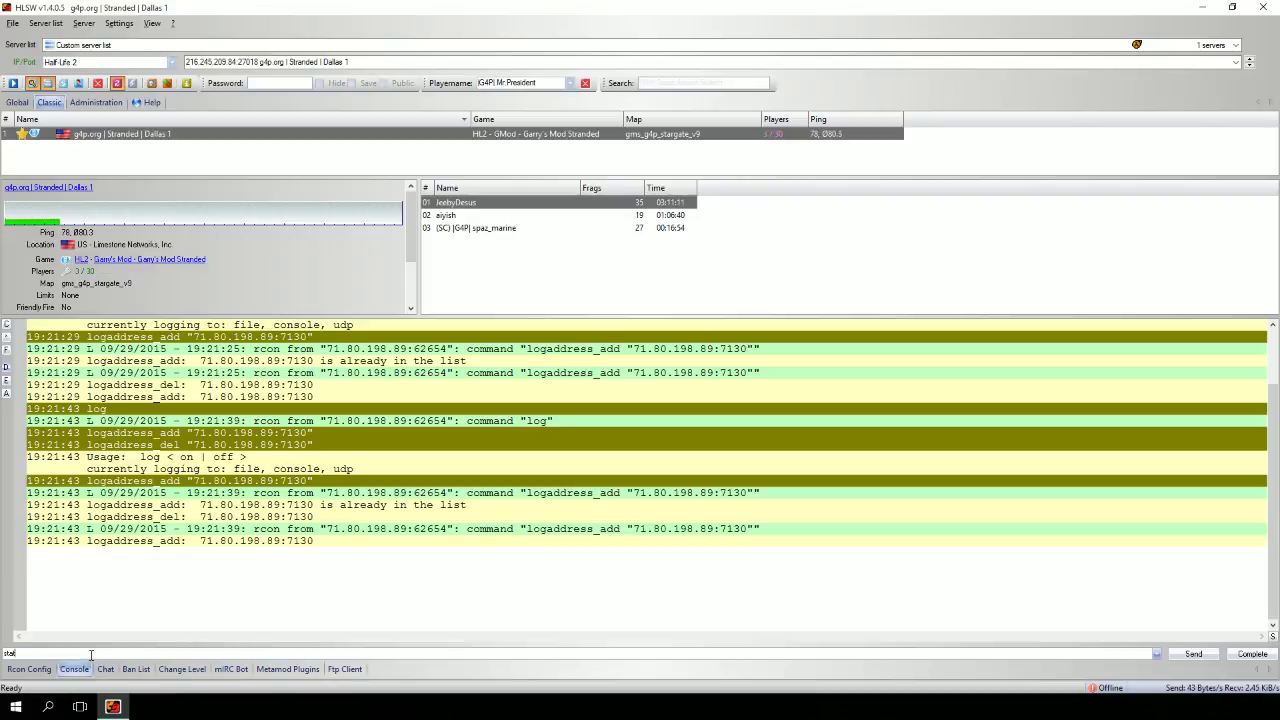
type("us")
key("Return")
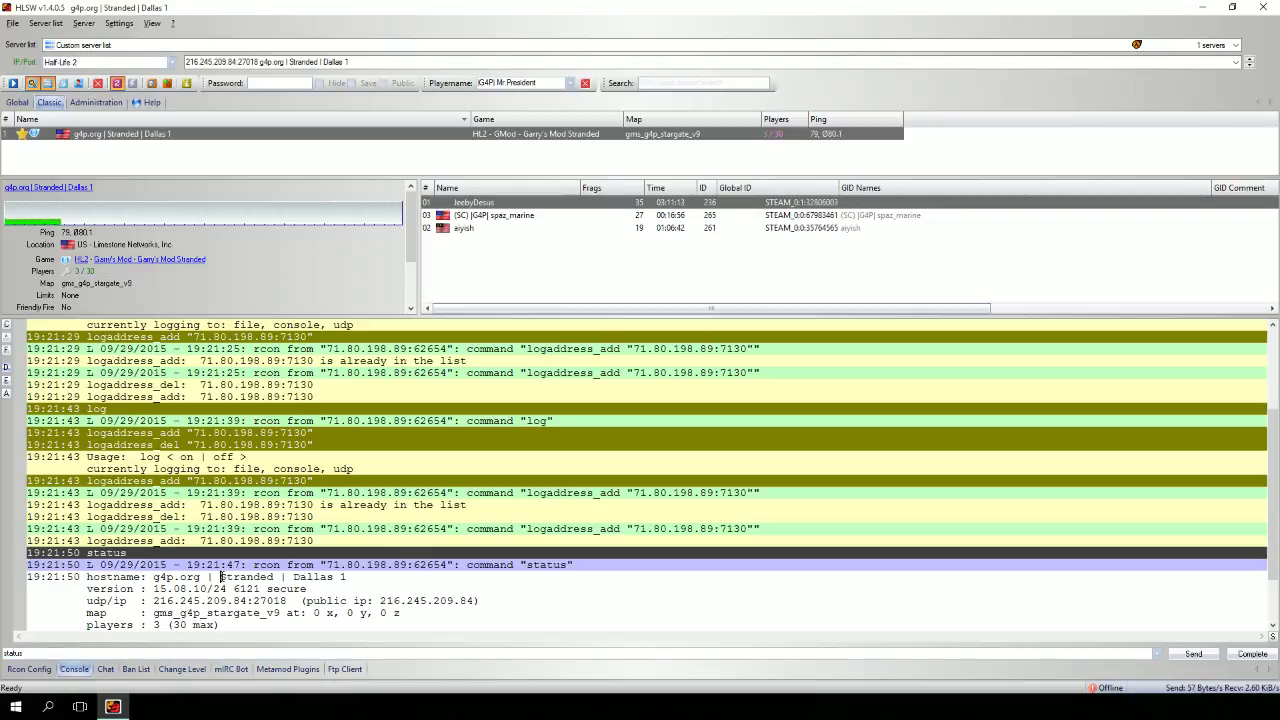
left_click(220, 360)
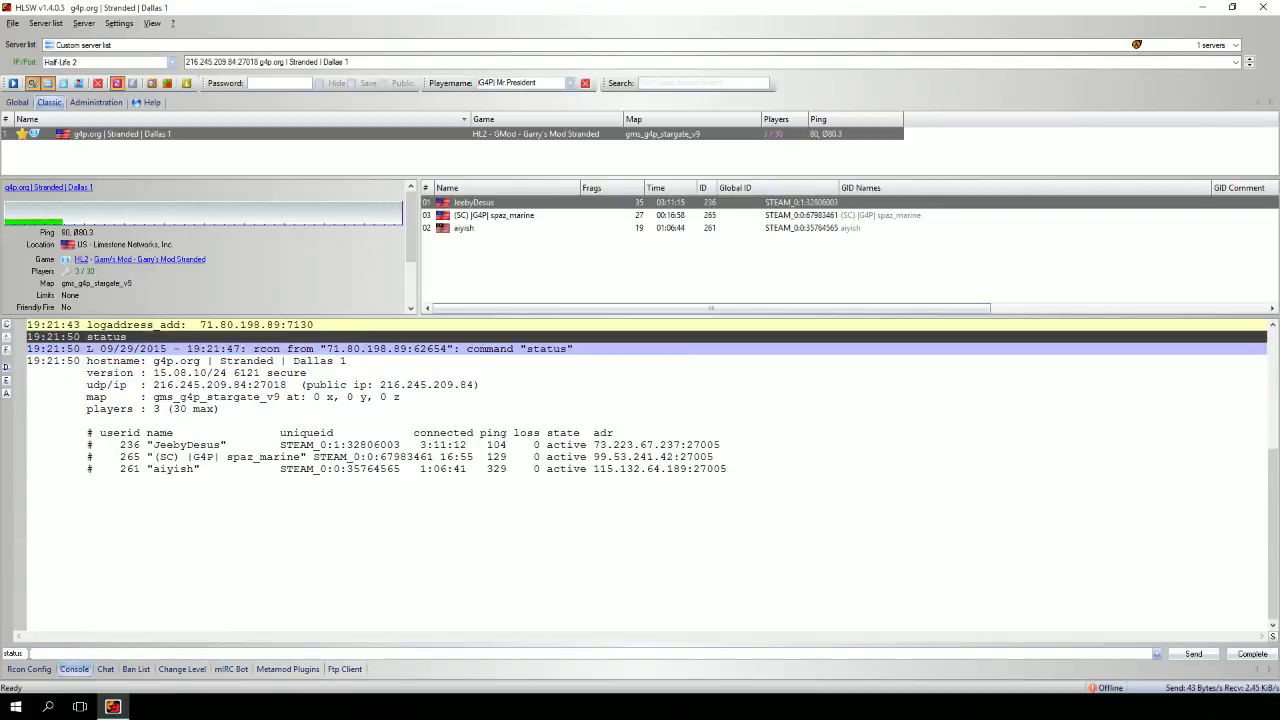
- Send the message "Hello!" to the server chat with /say and highlight the player's reply
left_click(105, 669)
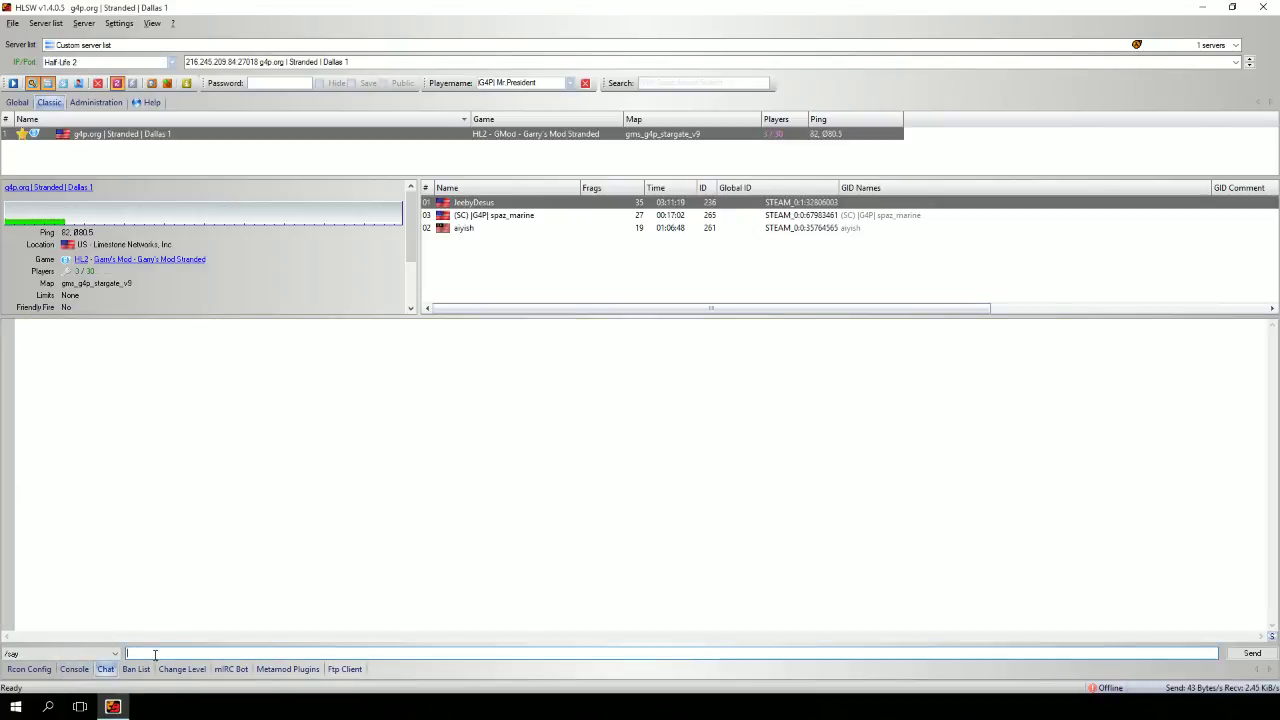
type("Hillo!")
key("Return")
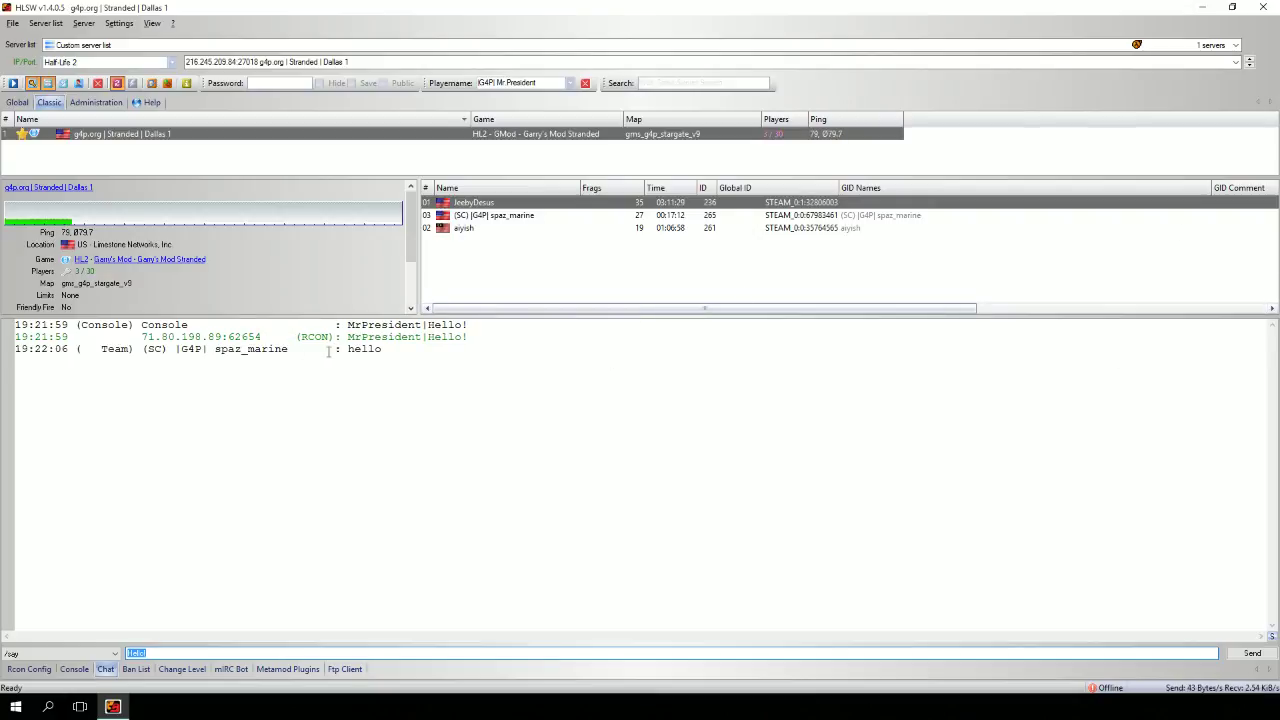
left_click_drag(328, 350, 383, 350)
left_click(480, 363)
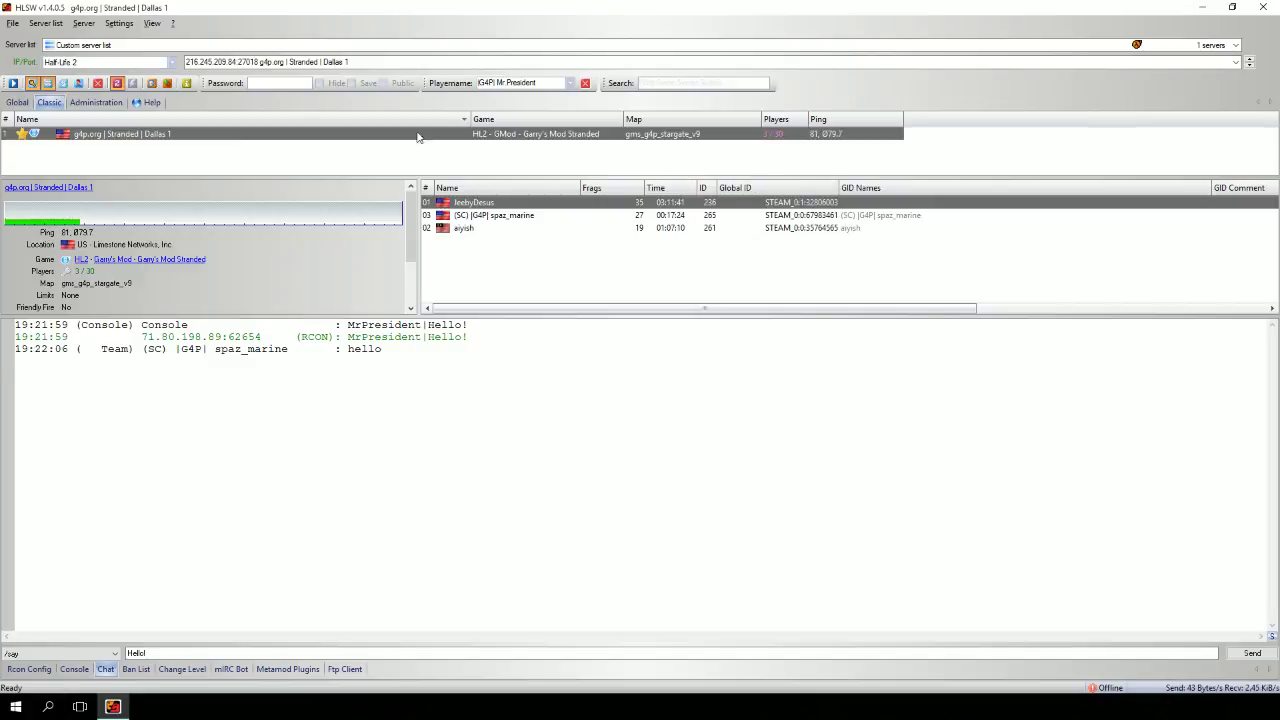
- Deselect and reselect the g4p.org | Stranded | Dallas 1 server, and bring up its Rcon configuration
left_click(128, 157)
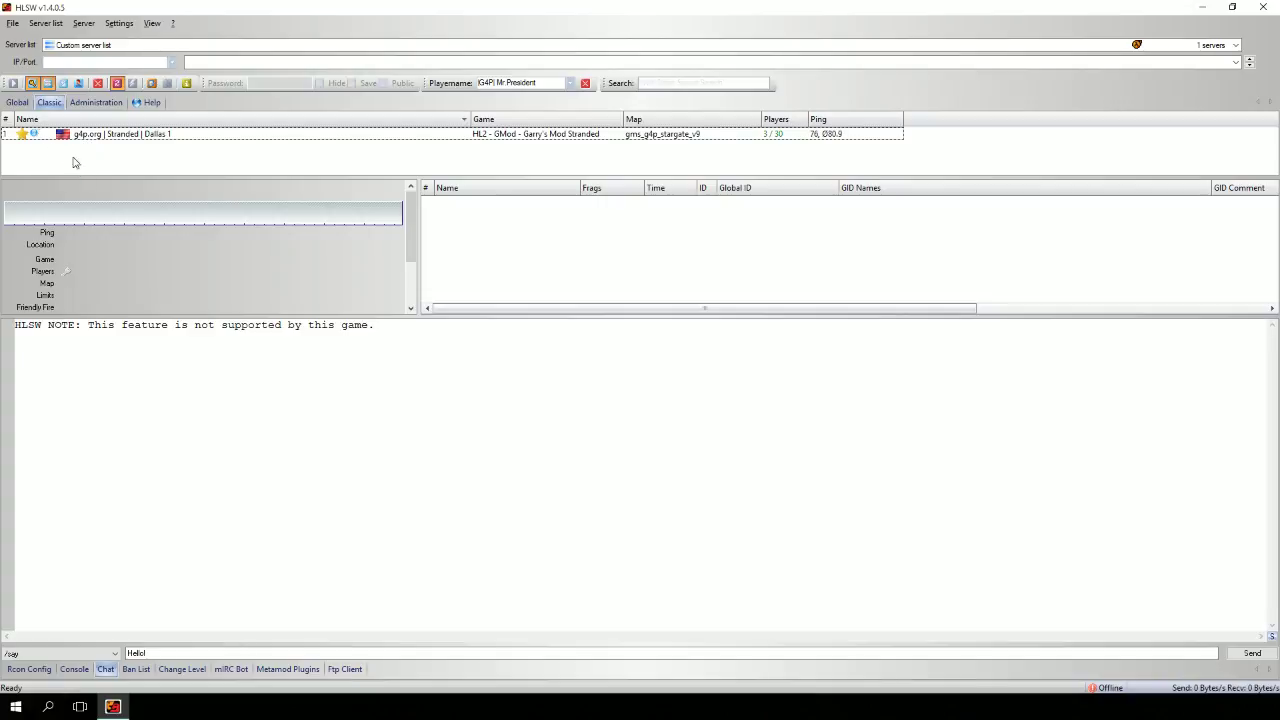
left_click(92, 139)
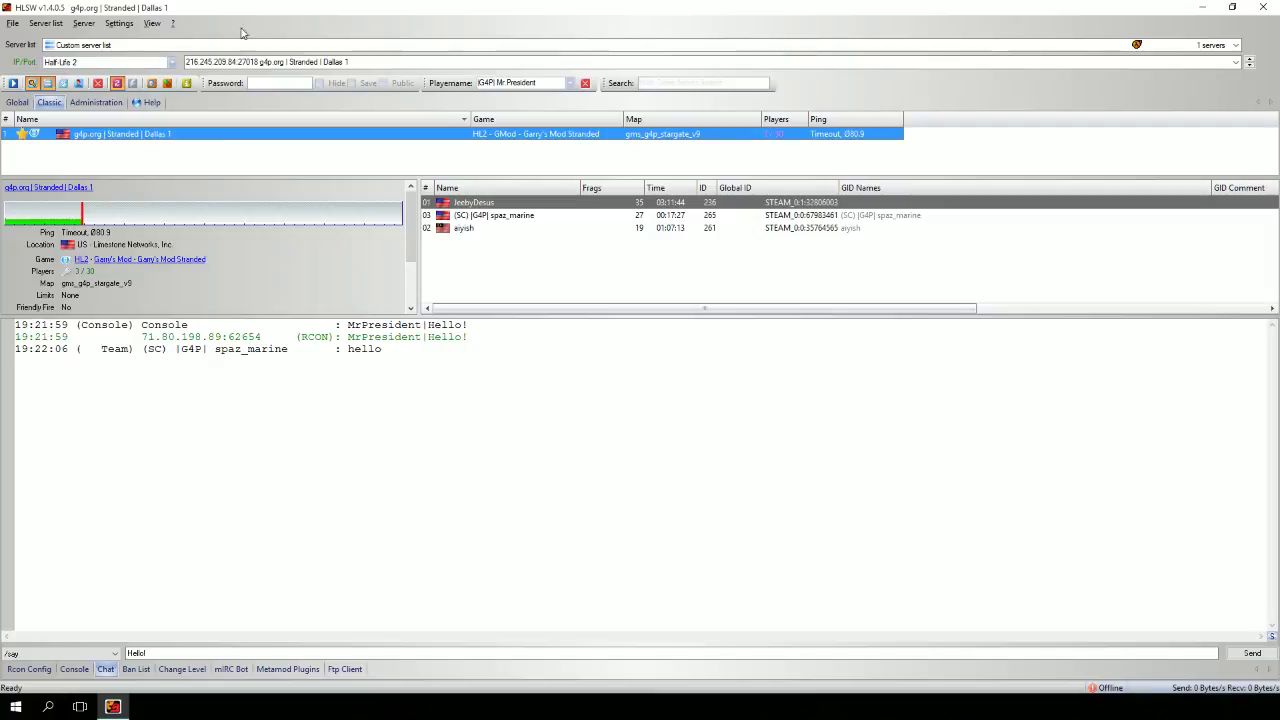
left_click(260, 62)
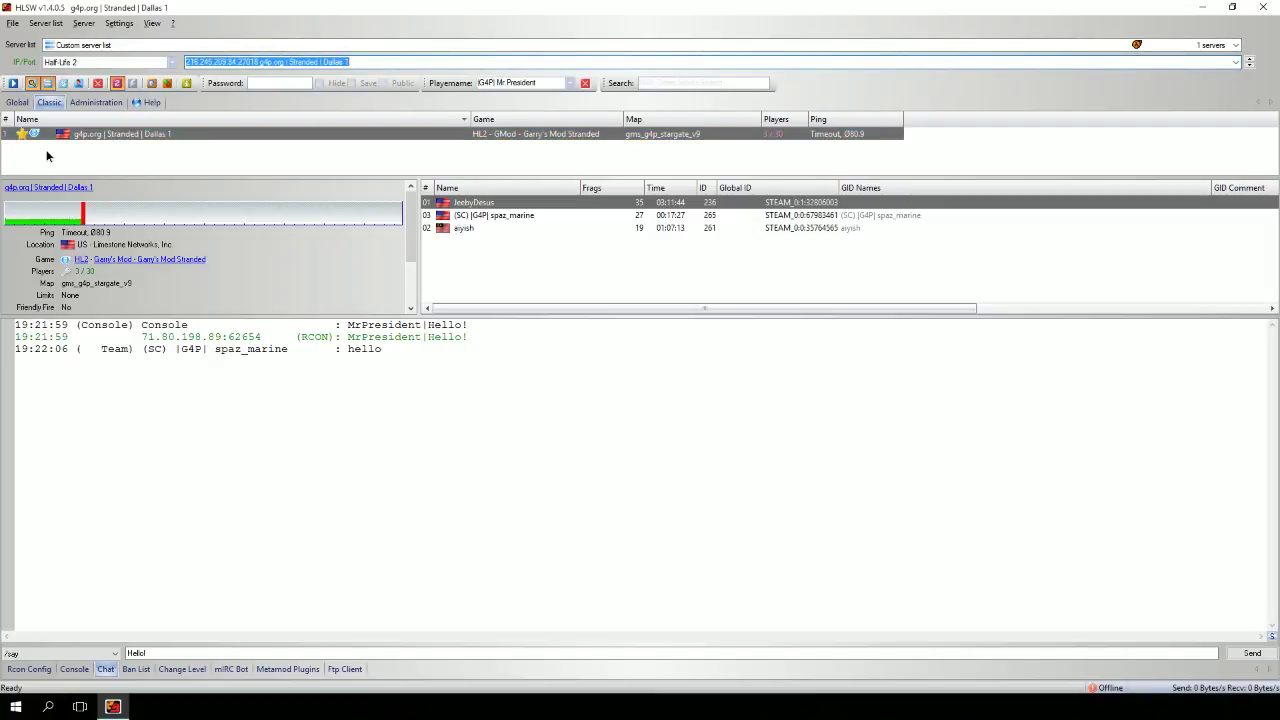
left_click_drag(22, 147, 242, 163)
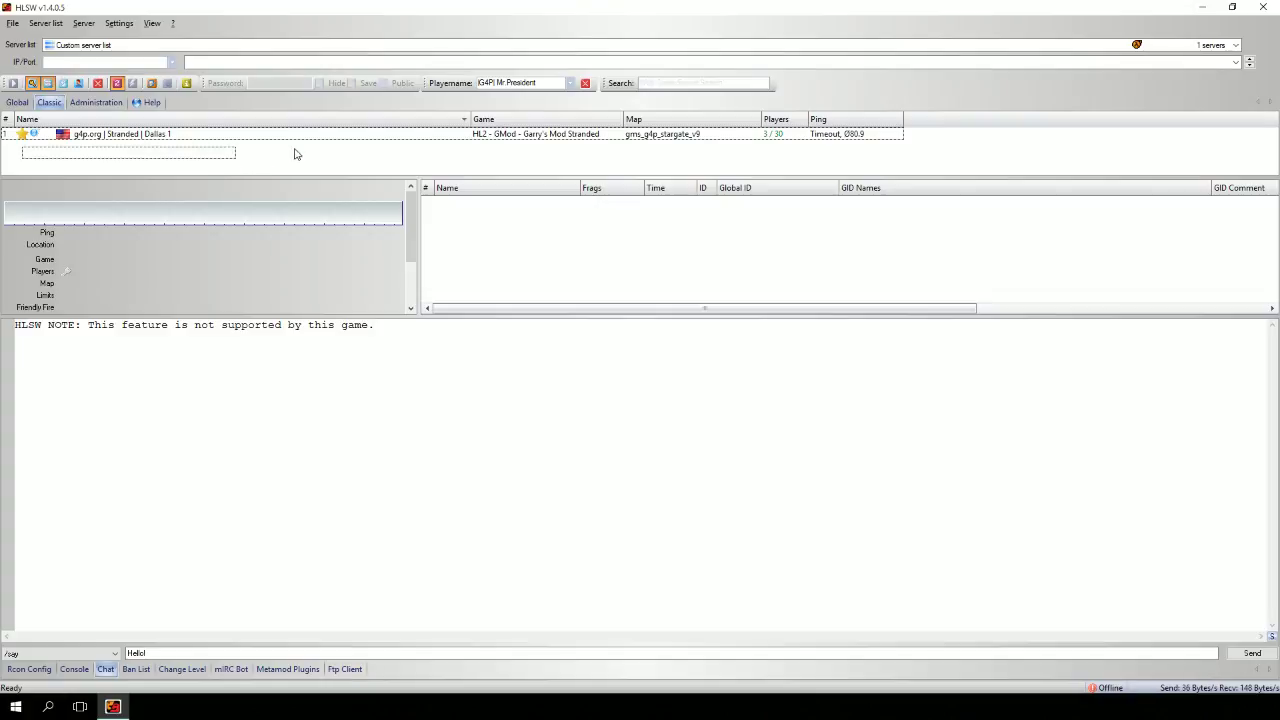
left_click(116, 135)
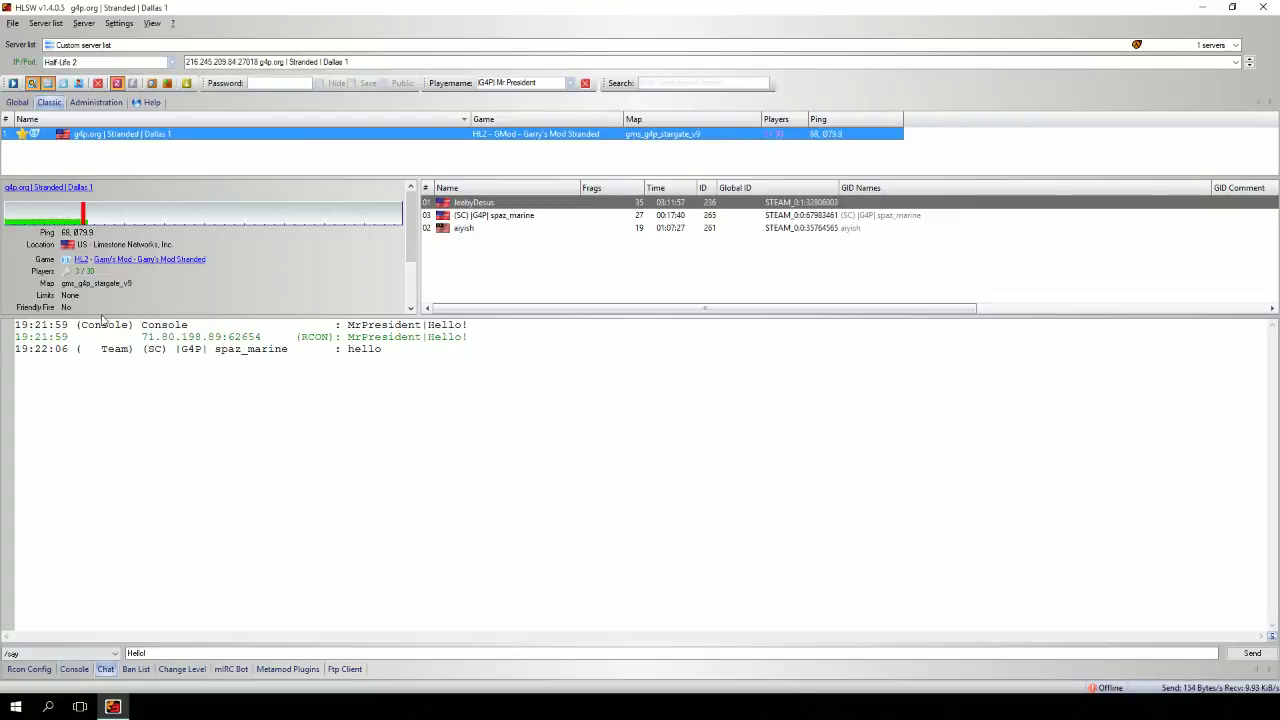
left_click(29, 669)
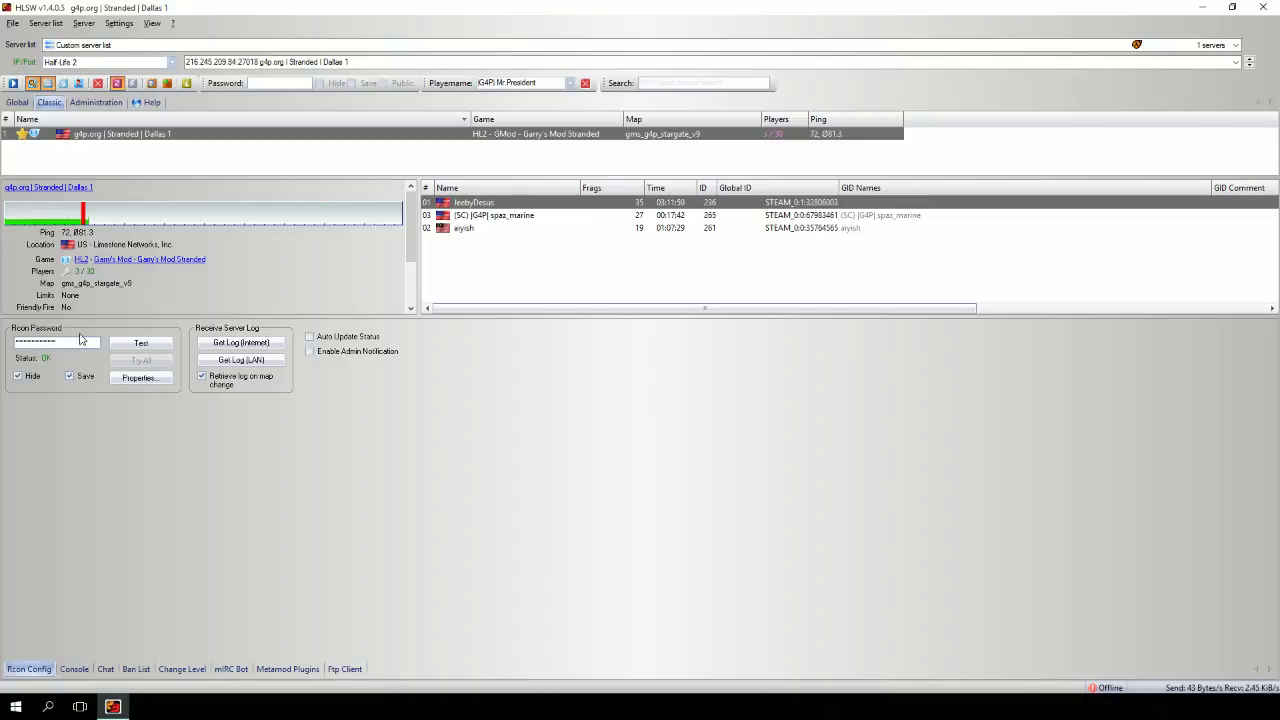